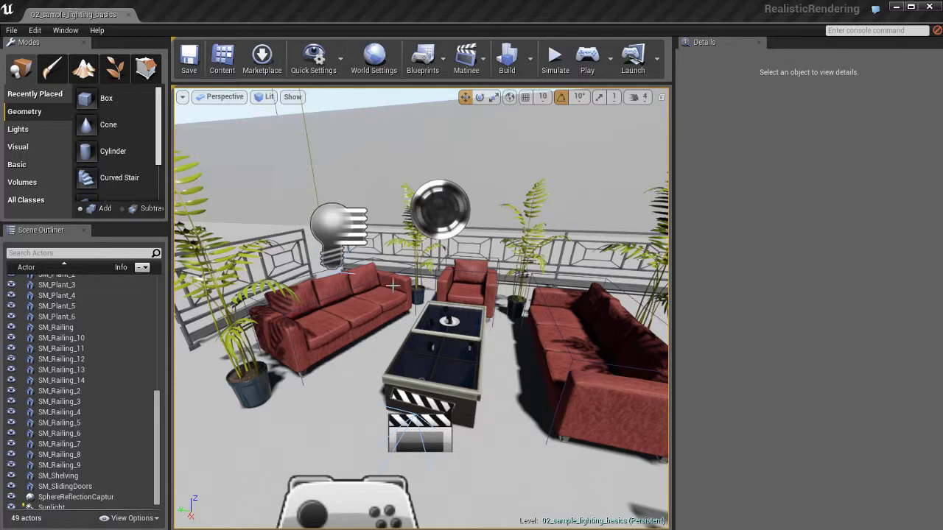
Step: Select the Sunlight directional light and focus the viewport on it near the sofa
left_click(336, 221)
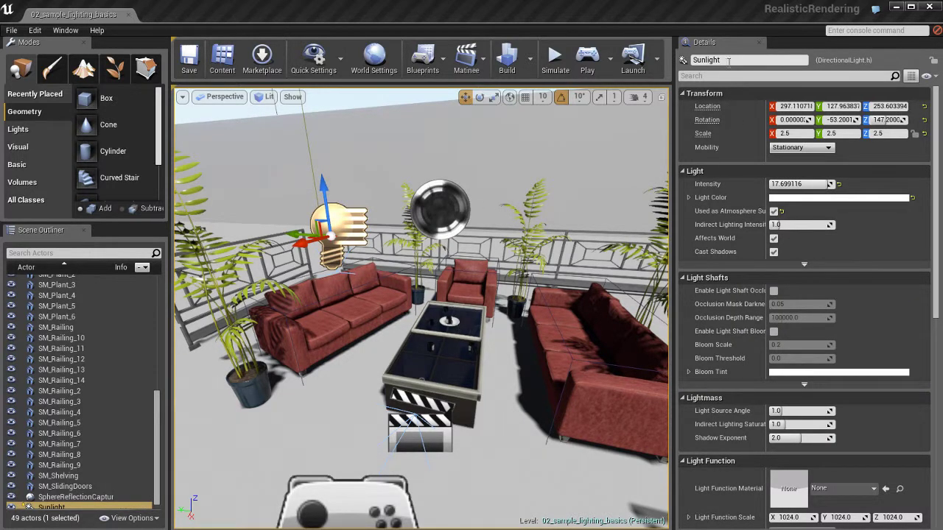
key("F2")
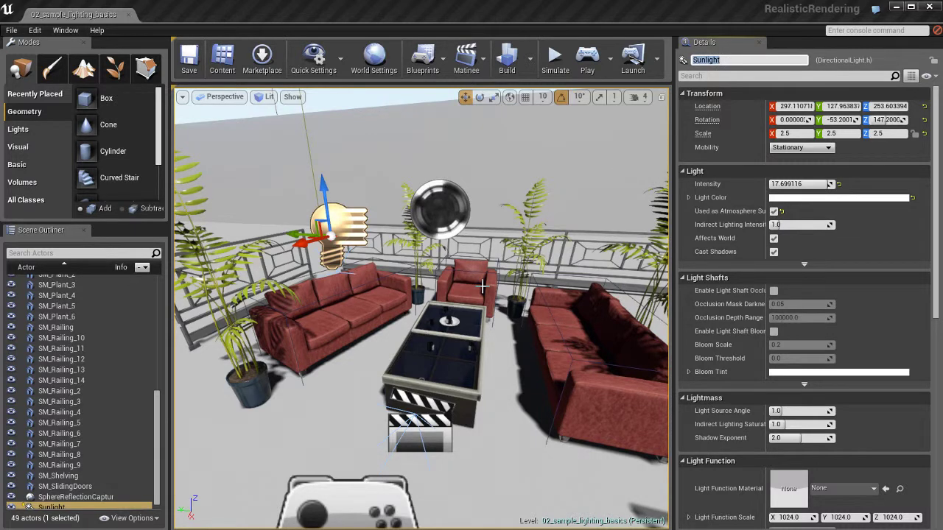
key("Escape")
key("f")
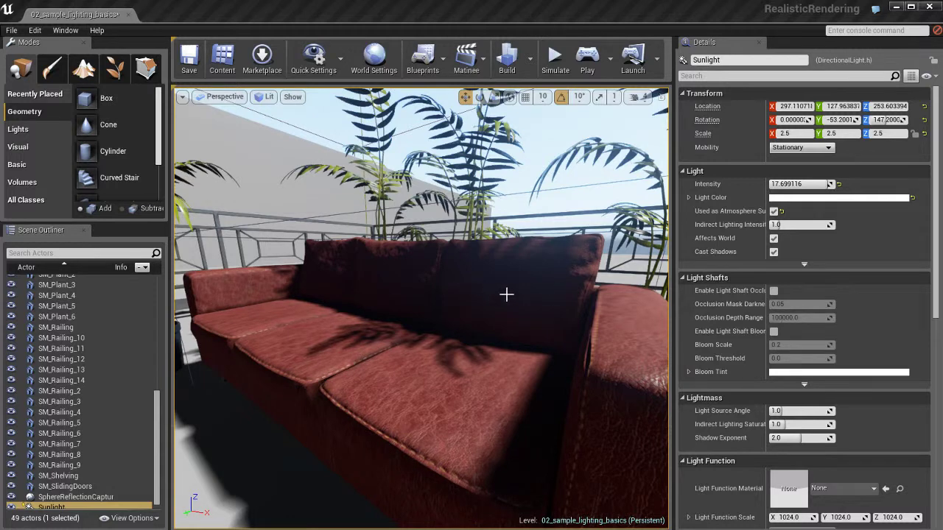
Step: Set the Sunlight's intensity to 18
left_click(810, 184)
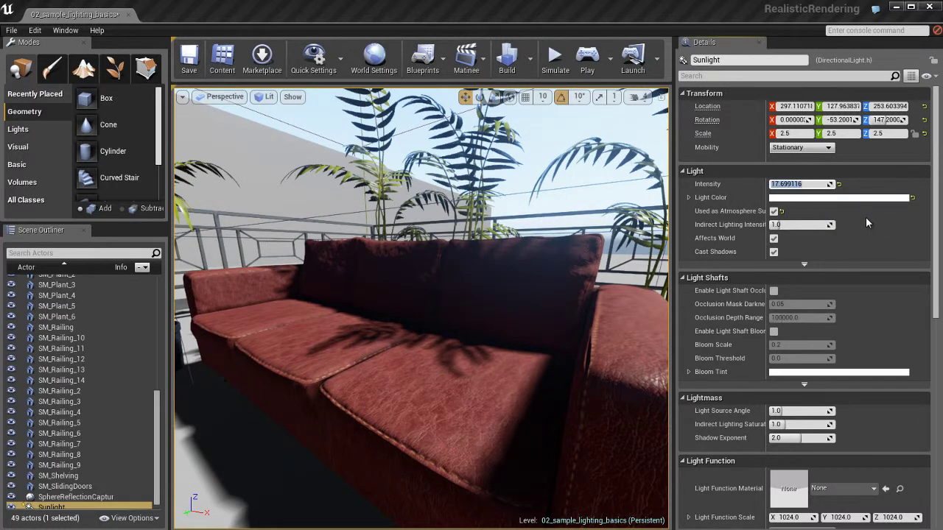
type("18")
key("Return")
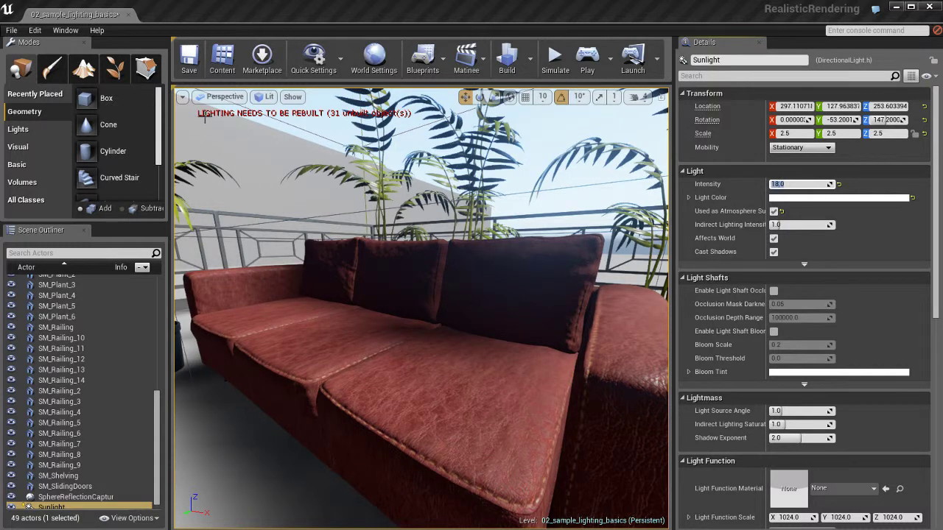
Step: View the scene in Wireframe mode, then switch back to Lit
right_click_drag(304, 172, 303, 168)
key("alt+2")
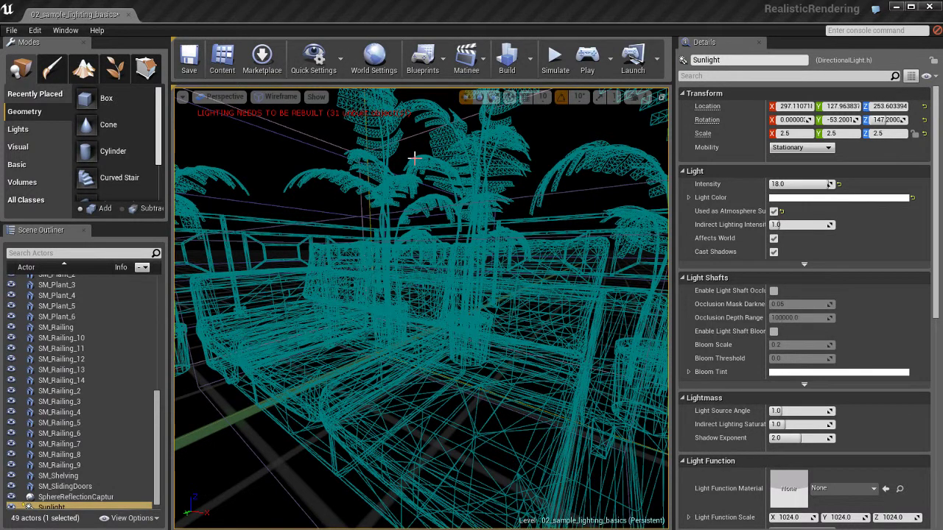
key("alt+4")
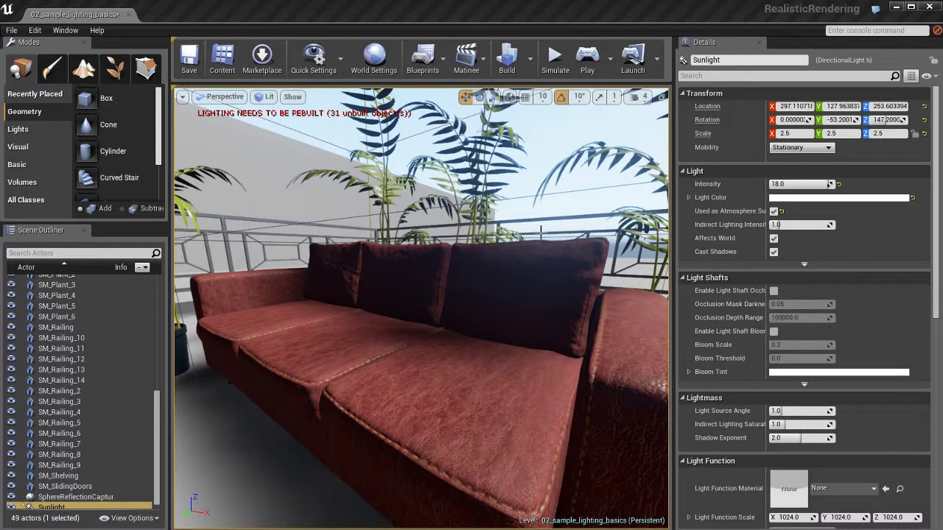
Step: Rebake the scene with Build Lighting Only from the Build menu
left_click(530, 55)
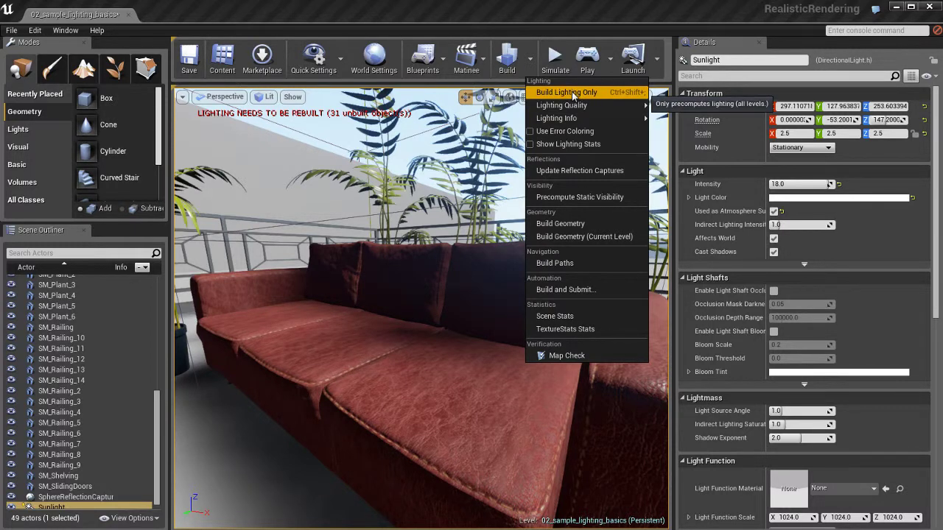
mouse_move(574, 105)
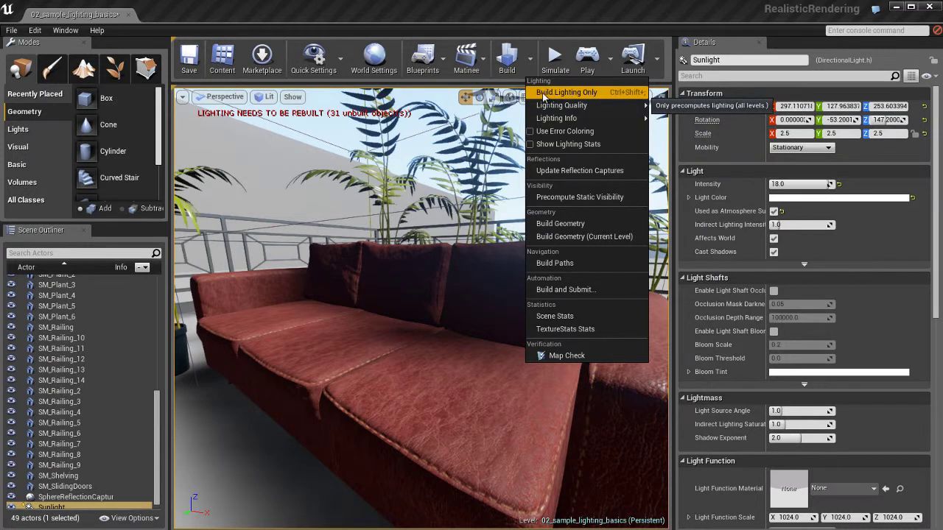
left_click(591, 95)
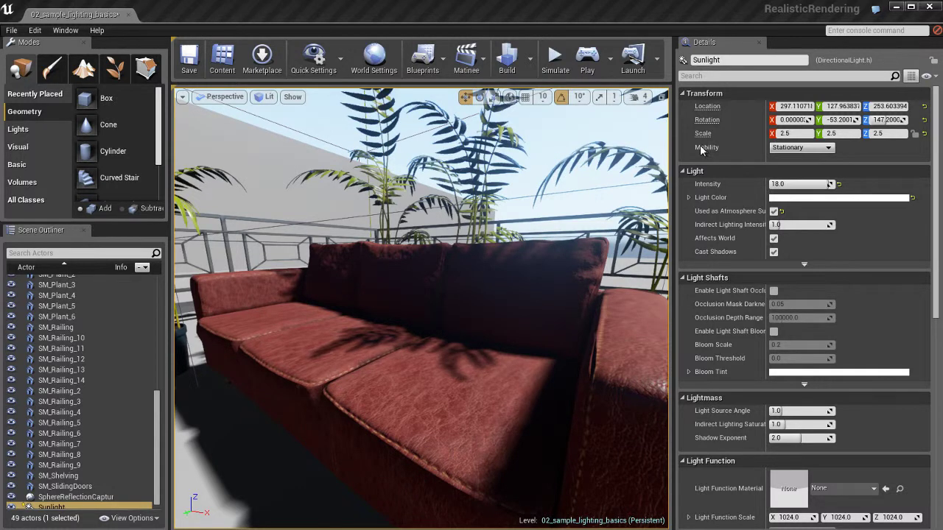
Step: Switch the Sunlight's mobility to Static and back to Stationary, then rebuild lighting
left_click(790, 148)
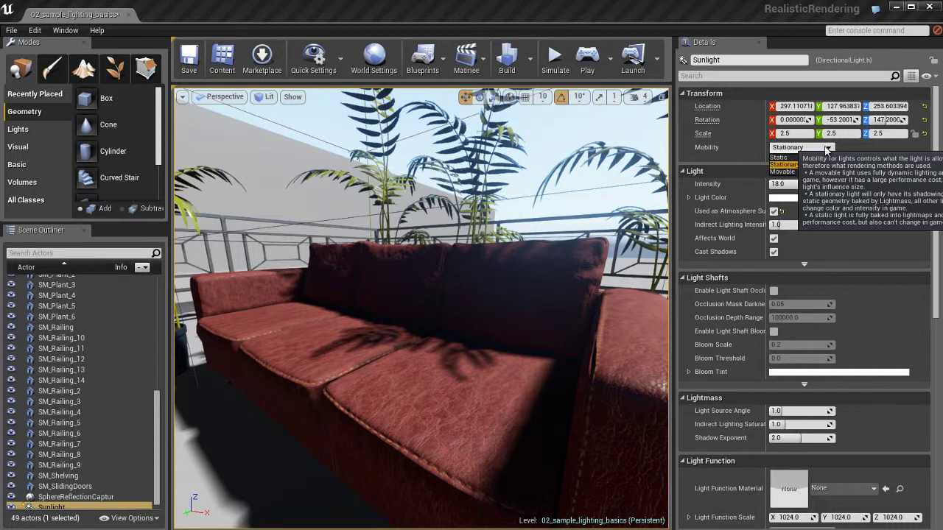
left_click(783, 159)
left_click(799, 164)
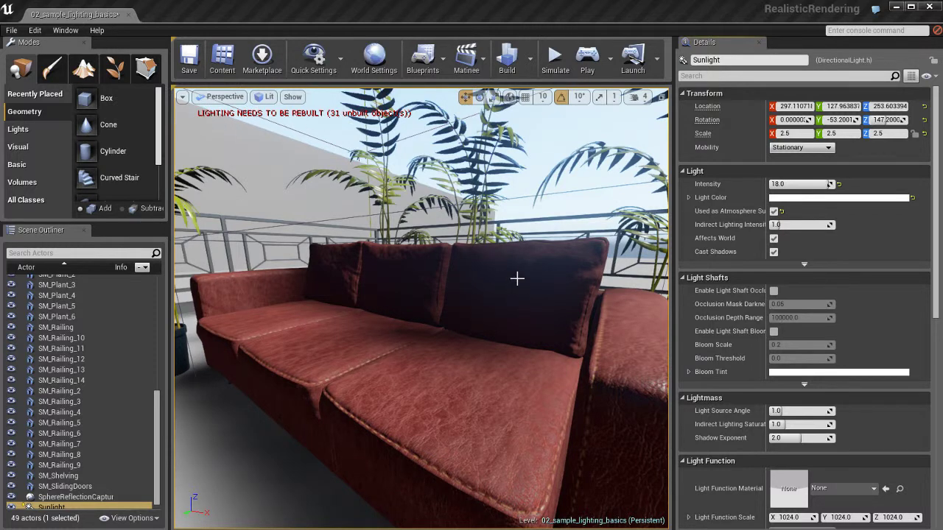
key("ctrl+shift+semicolon")
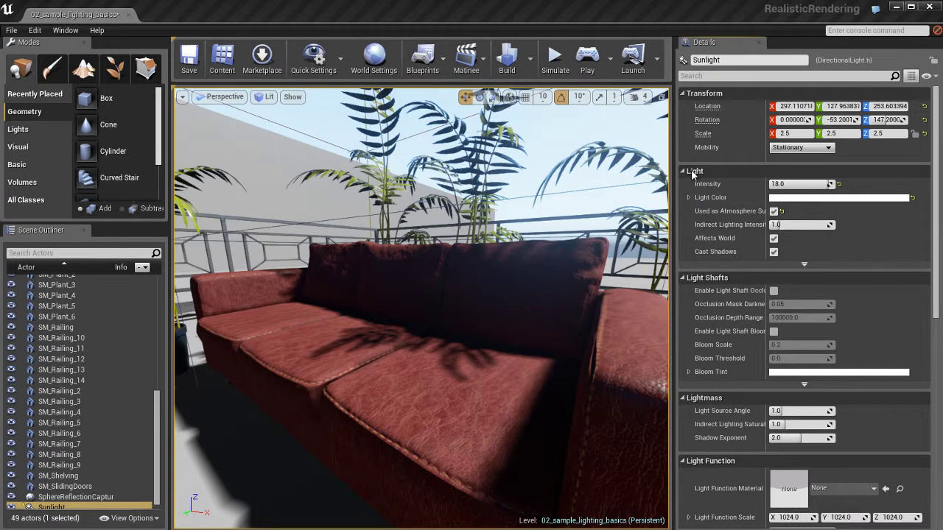
Step: Set the Sunlight's Indirect Lighting Intensity to 20 and rebuild lighting only
left_click(740, 59)
left_click(799, 224)
type("20")
key("Return")
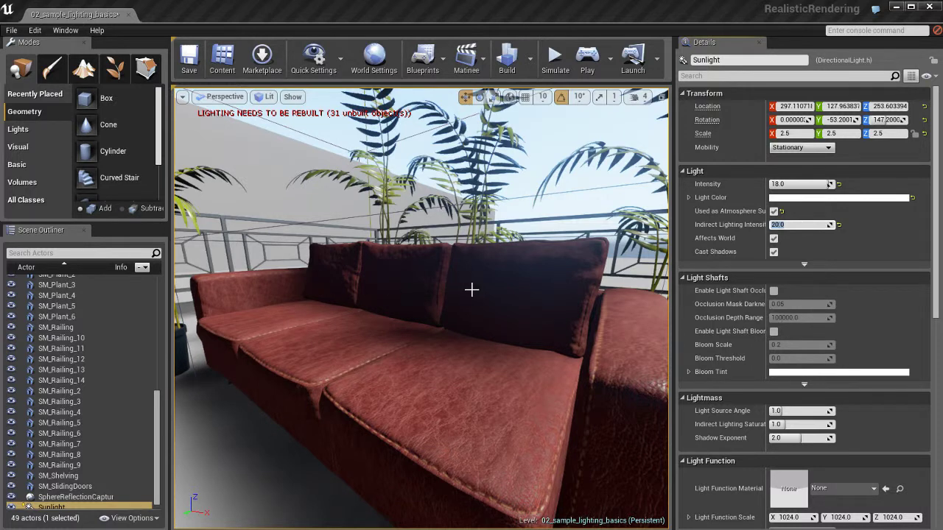
key("ctrl+shift+semicolon")
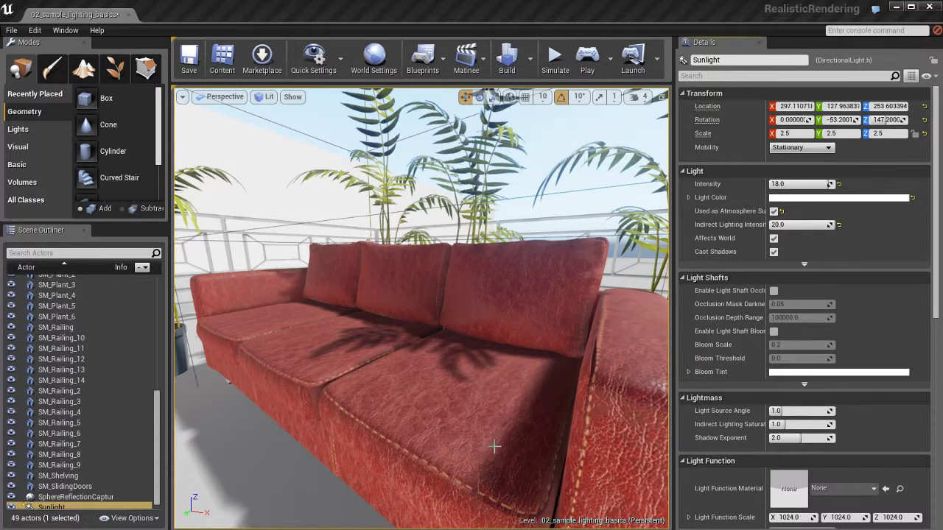
Step: Reset Indirect Lighting Intensity to its 1.0 default and rebake the lighting
left_click(838, 224)
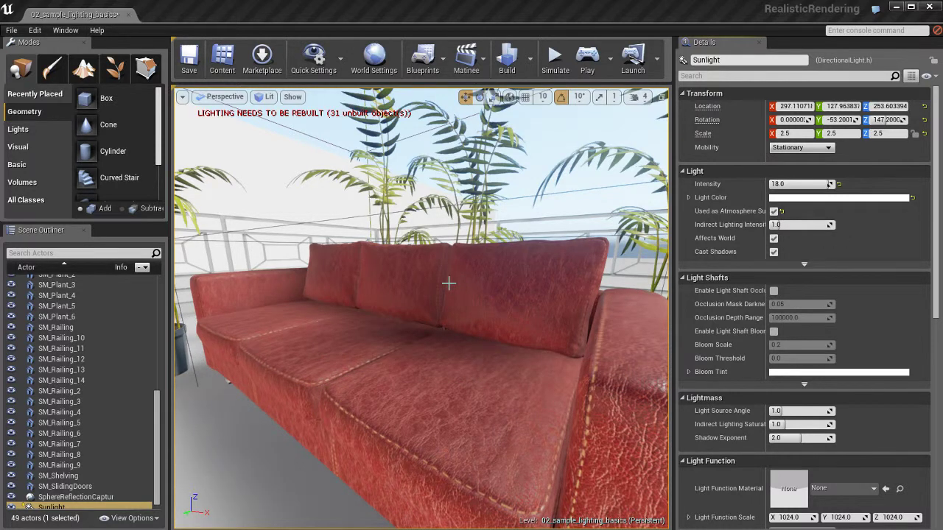
key("ctrl+shift+semicolon")
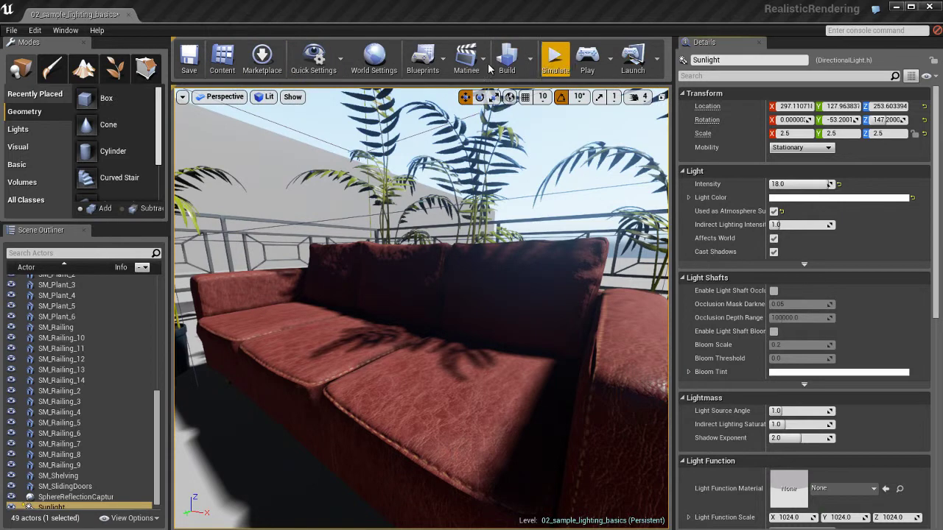
Step: Open World Settings and expand Lightmass Settings, showing 3 bounces and Preview quality
left_click(381, 61)
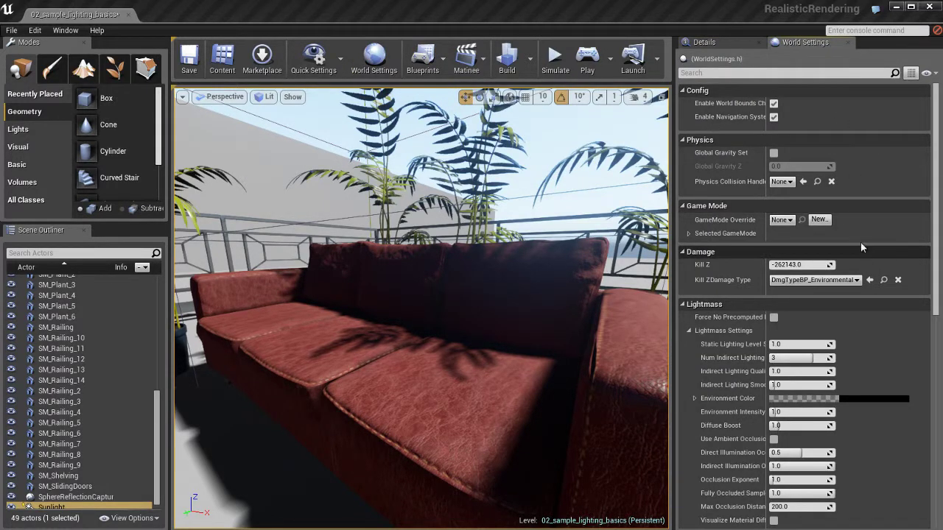
left_click(729, 42)
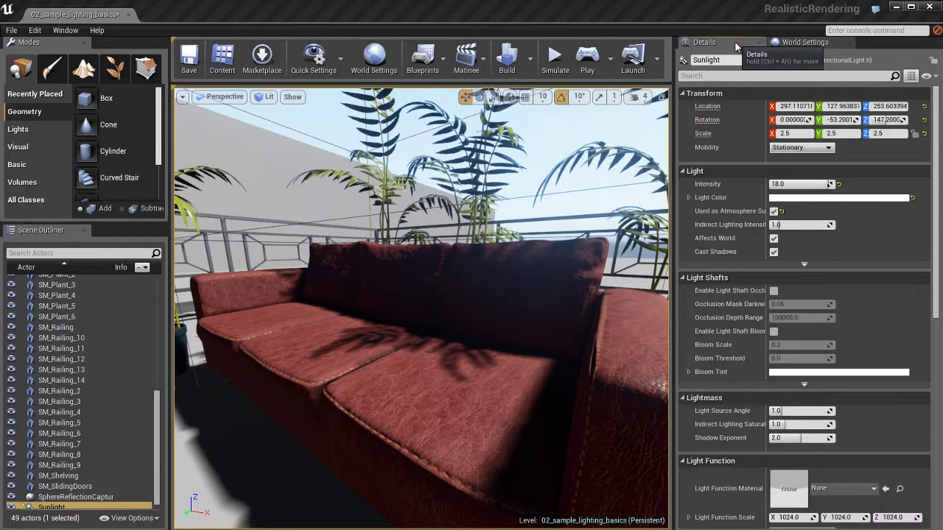
left_click(809, 42)
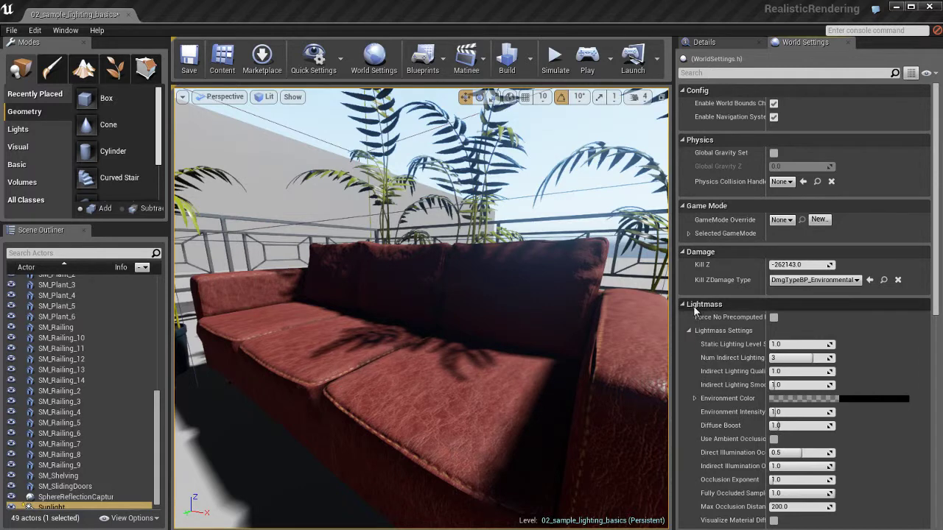
scroll(731, 309, "down", 3)
left_click(737, 230)
left_click(722, 229)
scroll(722, 213, "down", 3)
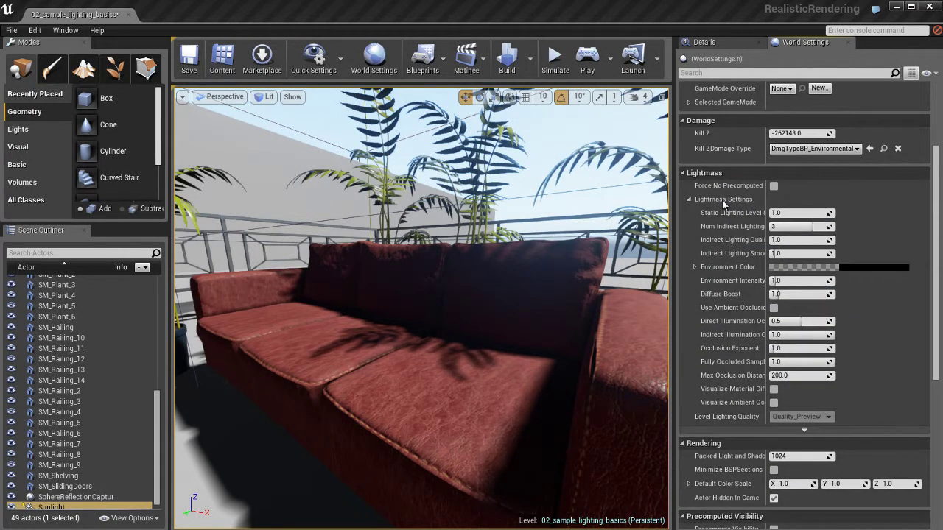
left_click(722, 199)
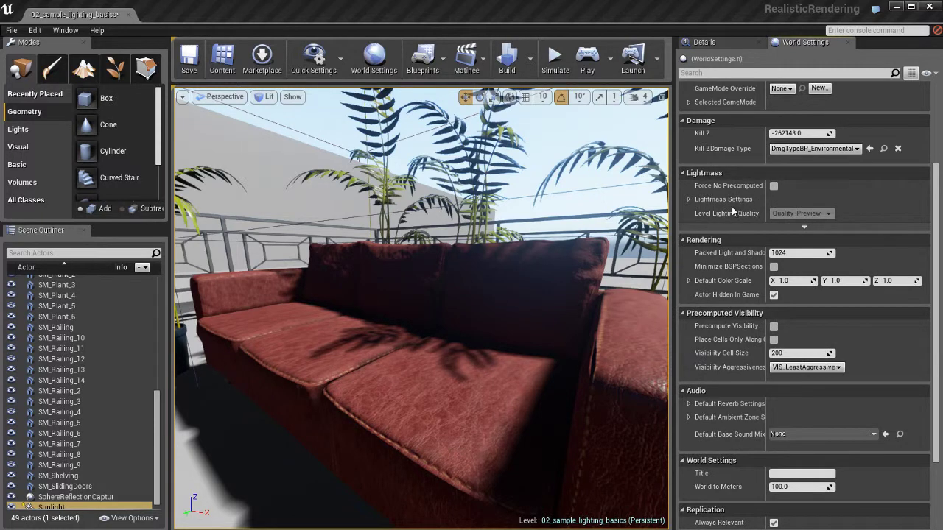
left_click(728, 199)
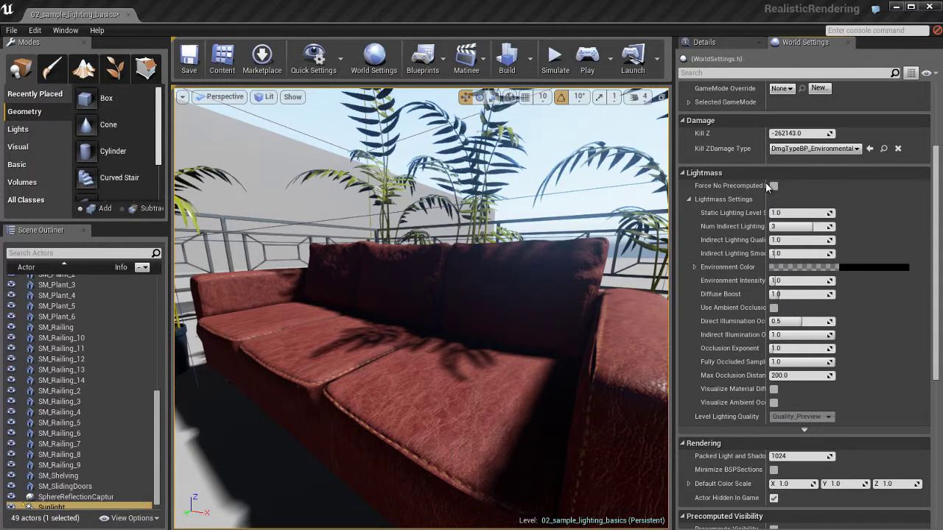
Step: Widen the property name column, set Num Indirect Lighting Bounces to 1, and rebuild lighting
left_click_drag(765, 182, 819, 184)
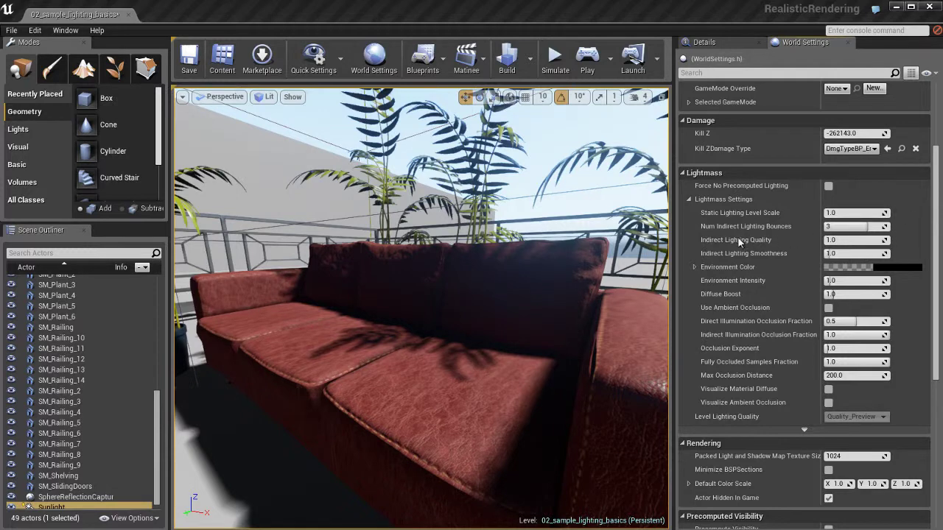
mouse_move(786, 229)
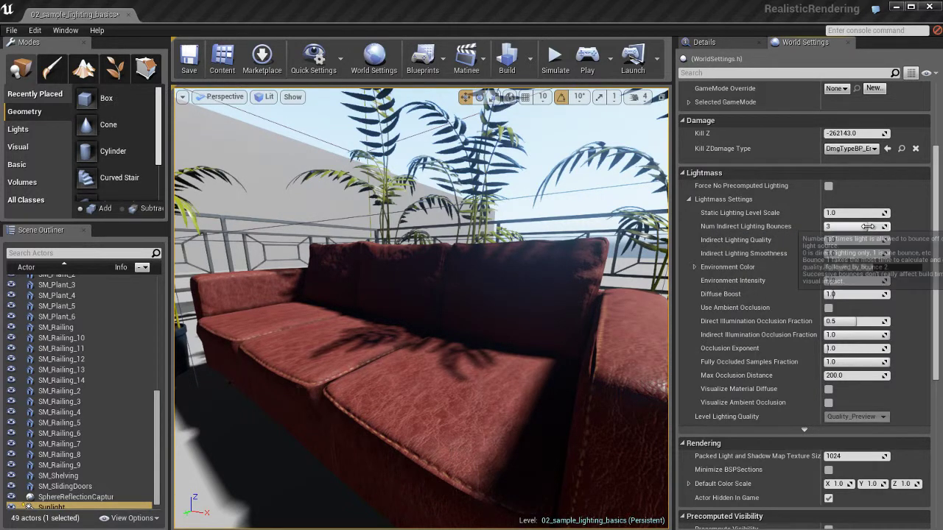
left_click(854, 226)
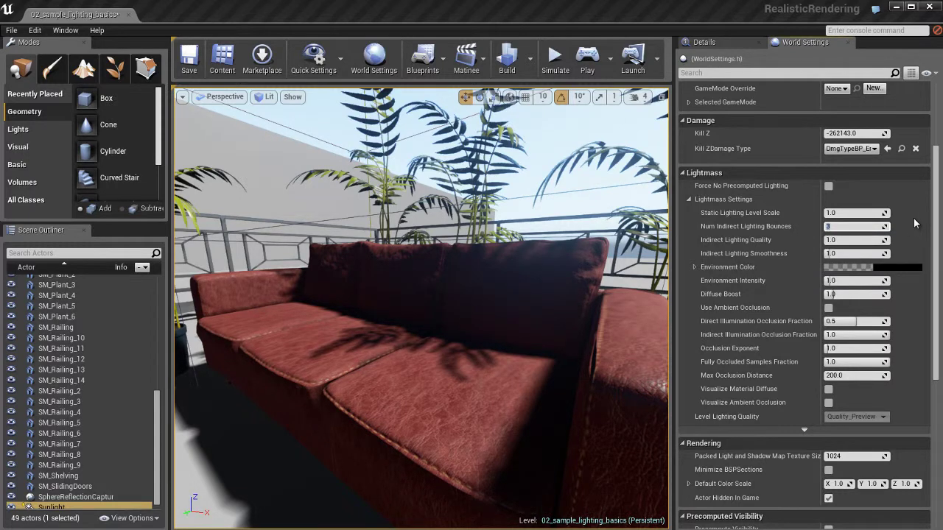
type("1")
key("ctrl+shift+semicolon")
Step: Bake lighting with 0 indirect bounces, then set Num Indirect Lighting Bounces back to 3
left_click(854, 230)
type("0")
key("ctrl+shift+semicolon")
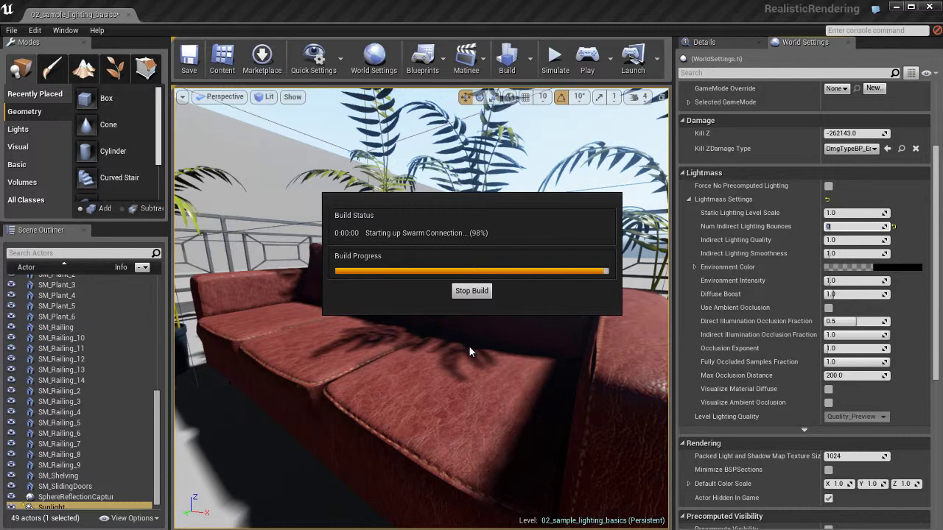
type("3")
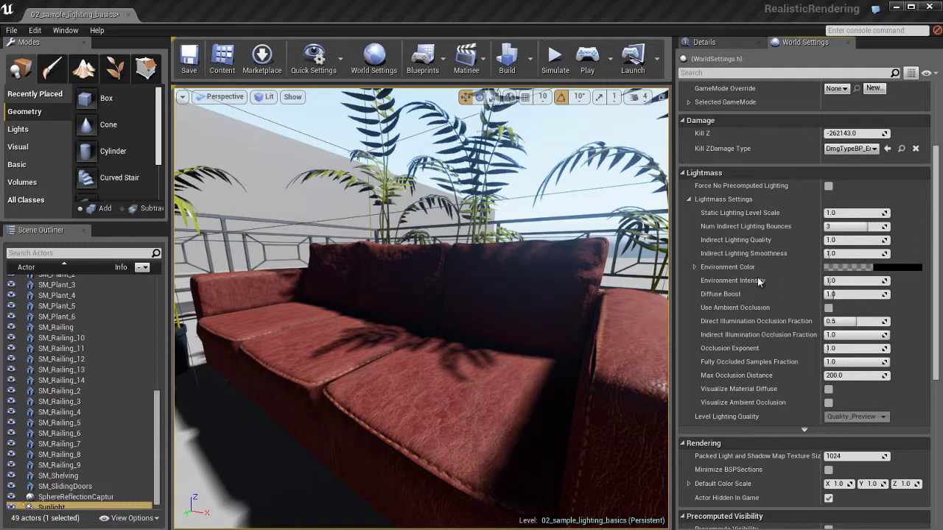
Step: Pick a blue-cyan hue at full brightness for Environment Color, then make it paler
left_click(909, 268)
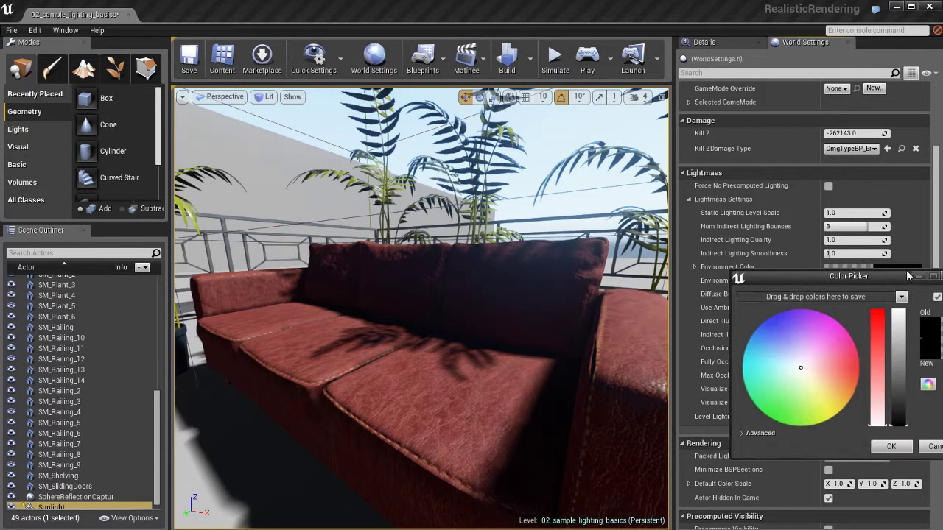
left_click_drag(787, 366, 752, 345)
left_click_drag(898, 418, 899, 316)
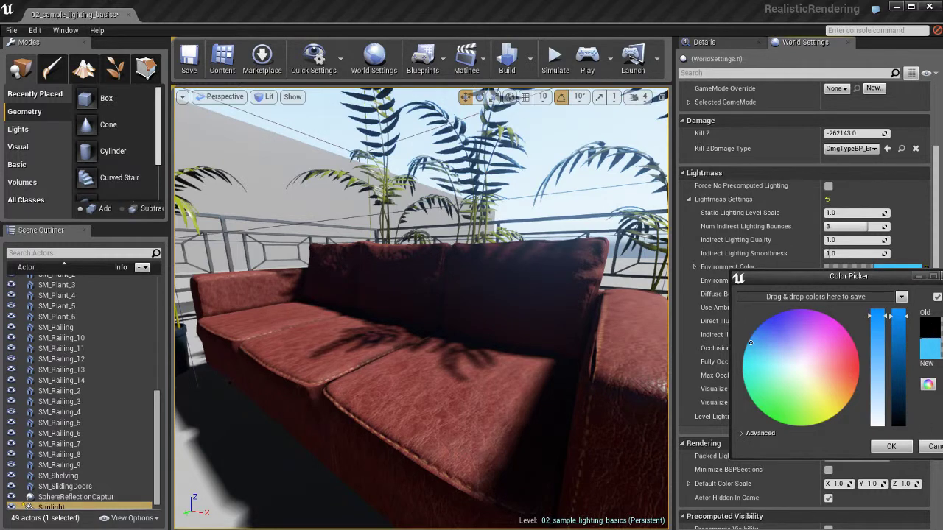
left_click(560, 115)
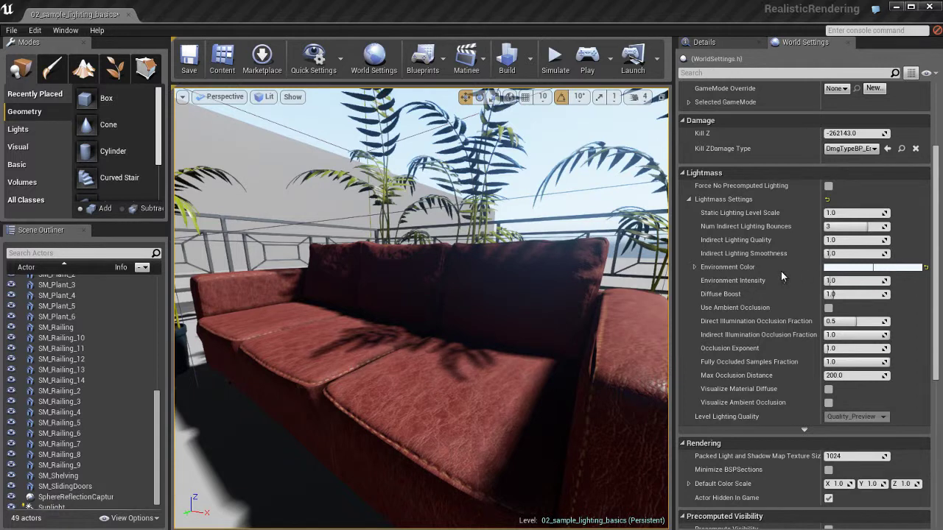
left_click(914, 268)
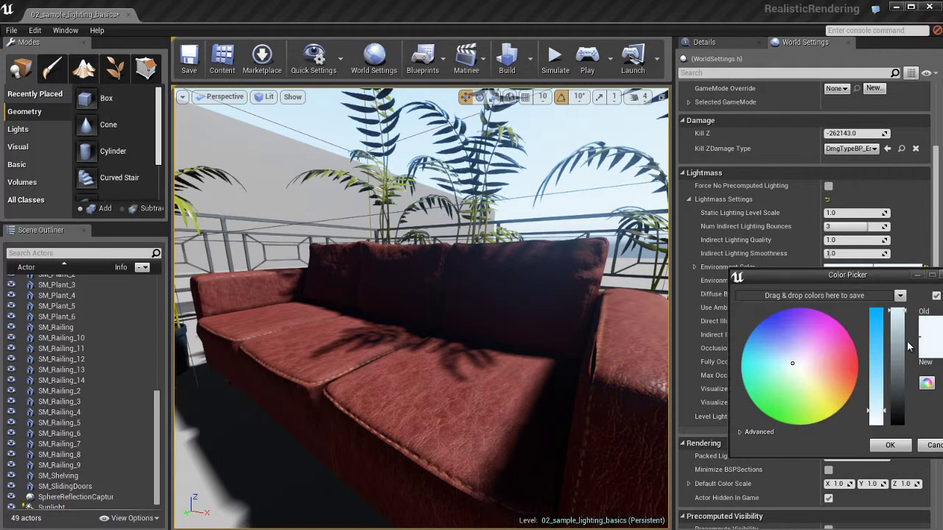
left_click_drag(873, 401, 882, 381)
Step: Keep the pale sky-blue Environment Color and rebake the balcony lighting with it
left_click(927, 447)
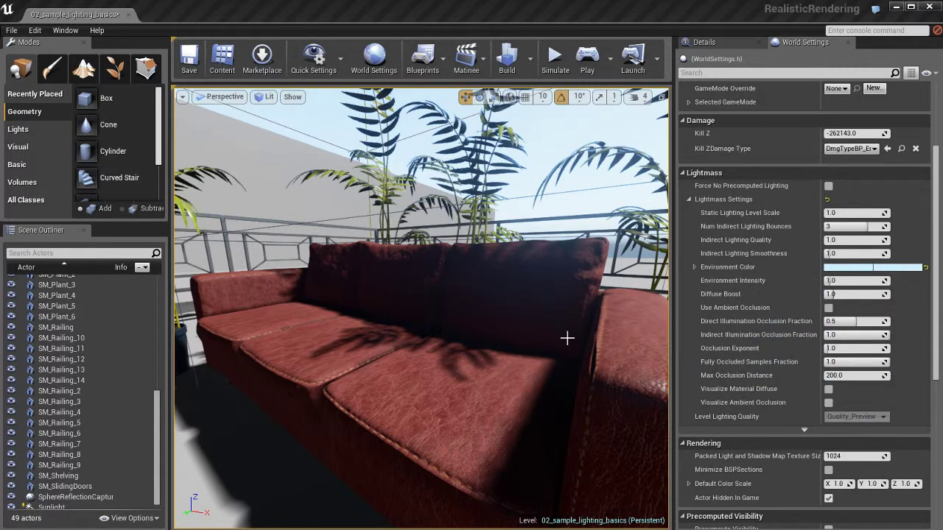
key("ctrl+shift+semicolon")
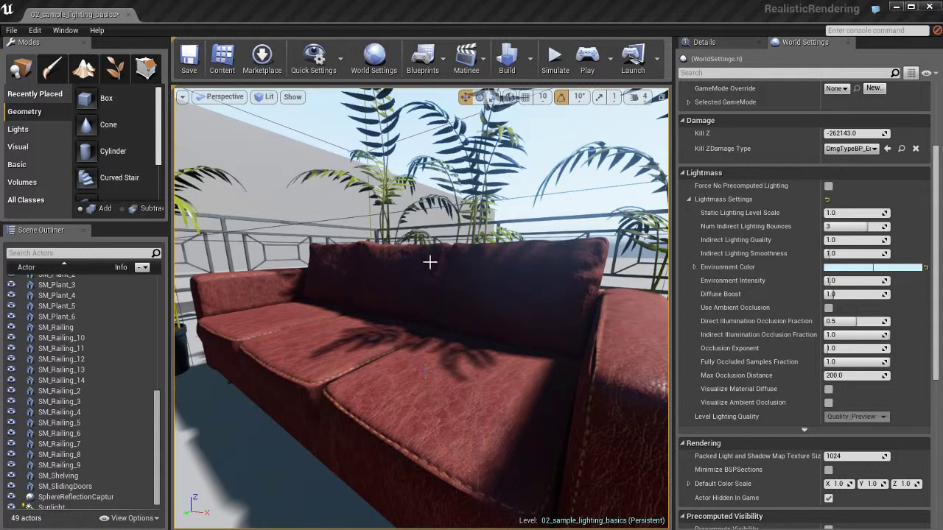
Step: Switch the viewport to Detail Lighting, set Environment Intensity to 5.0, and rebake the lighting
left_click(264, 97)
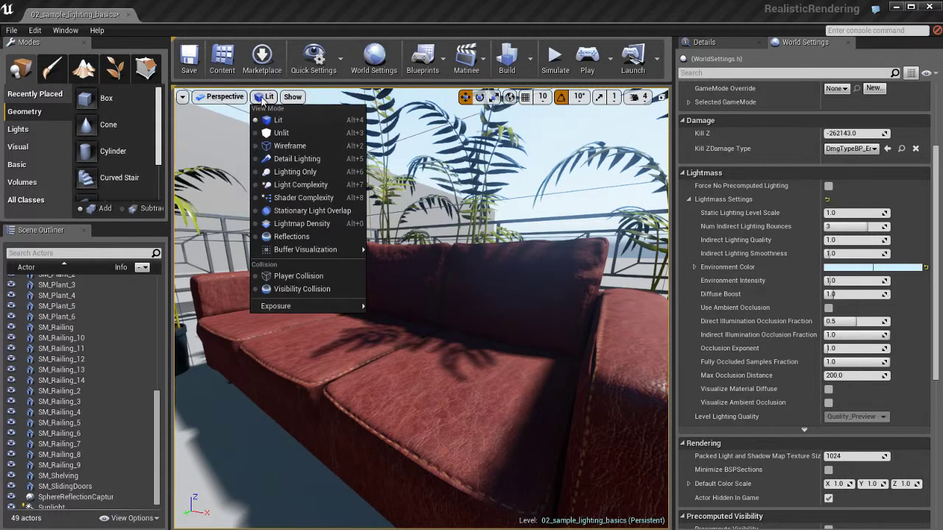
left_click(302, 159)
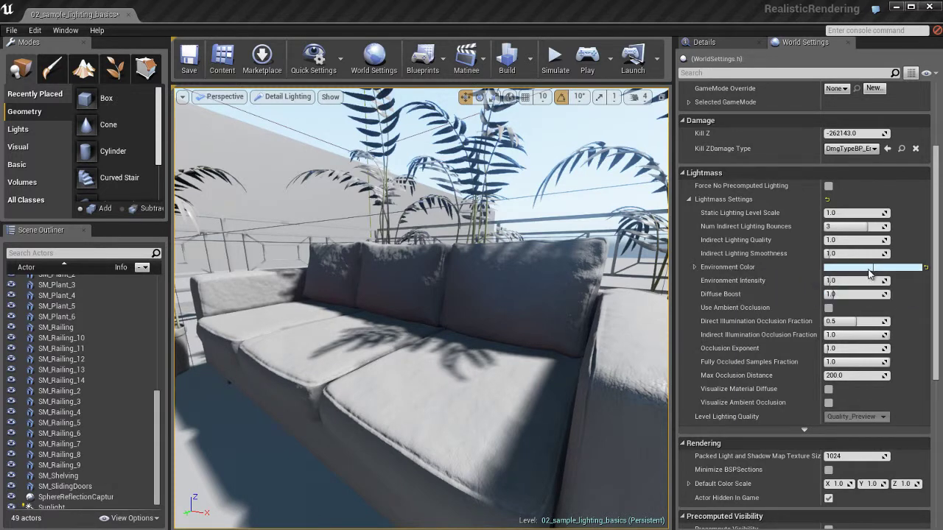
left_click(828, 281)
key("ctrl+shift+semicolon")
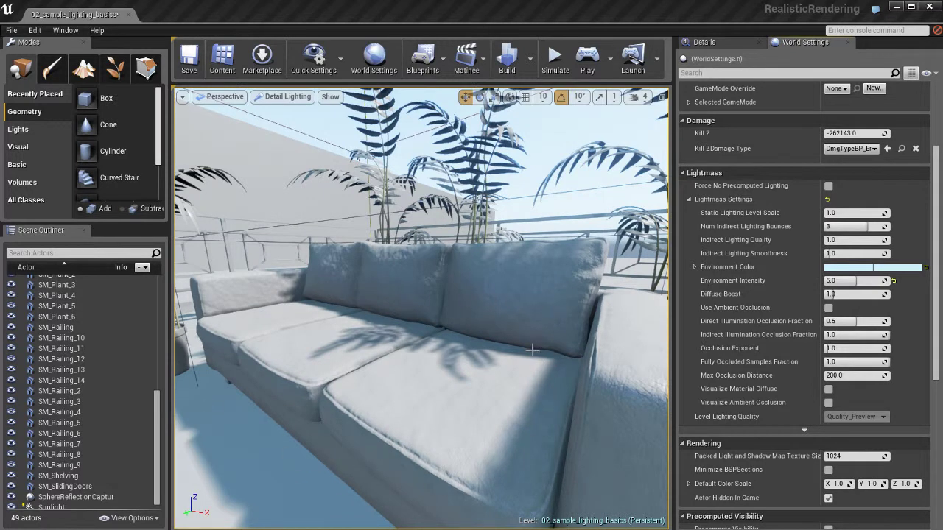
Step: Compare the sofa between the Lit and Detail Lighting views, nudging the camera slightly
key("alt+4")
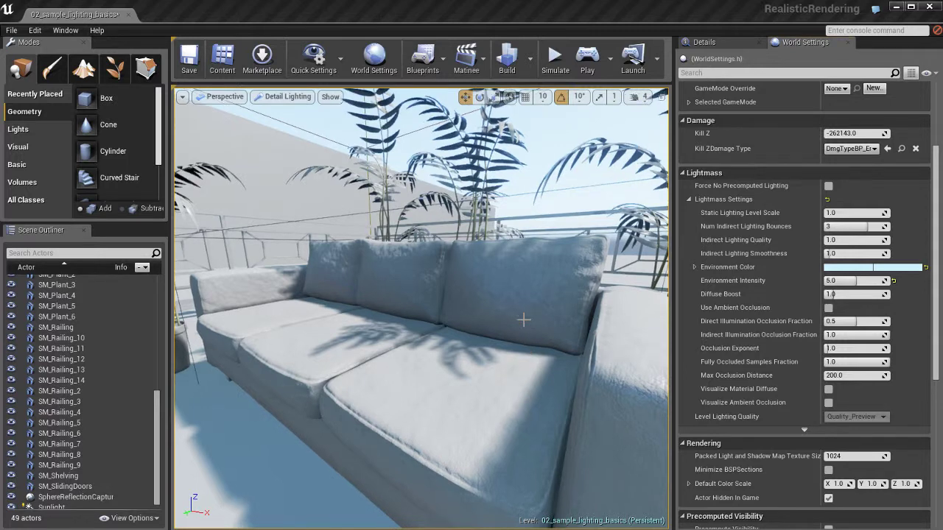
left_click_drag(520, 382, 522, 377)
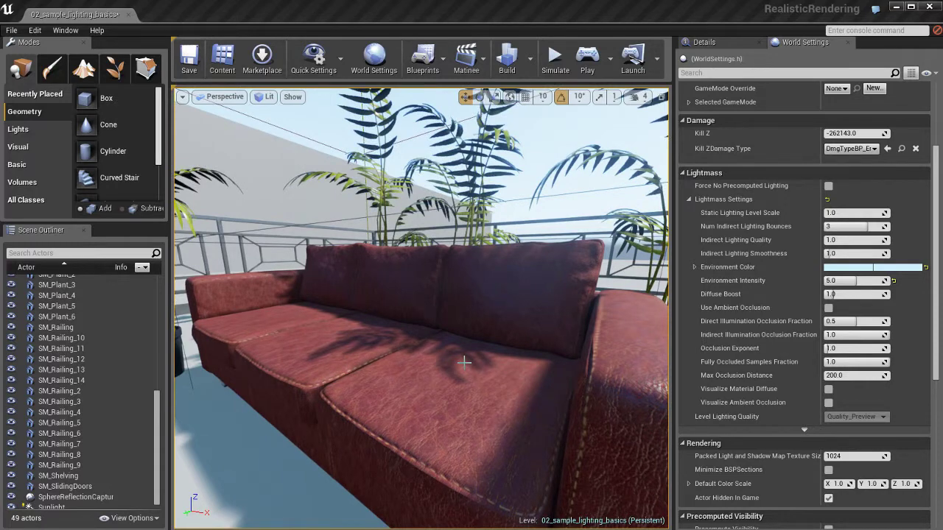
key("alt+5")
key("alt+4")
key("alt+5")
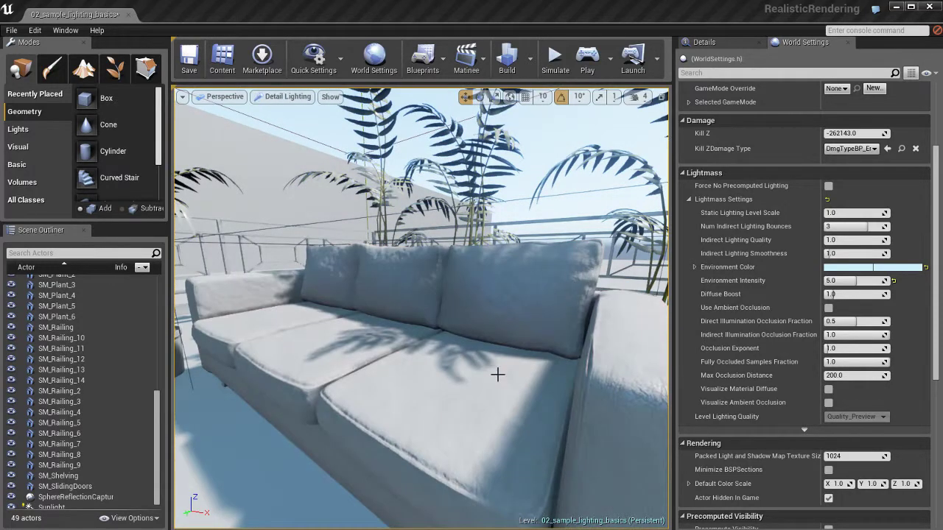
key("alt+4")
Step: In Detail Lighting, return Environment Intensity to 1.0 and rebake the lighting
key("alt+5")
left_click(839, 280)
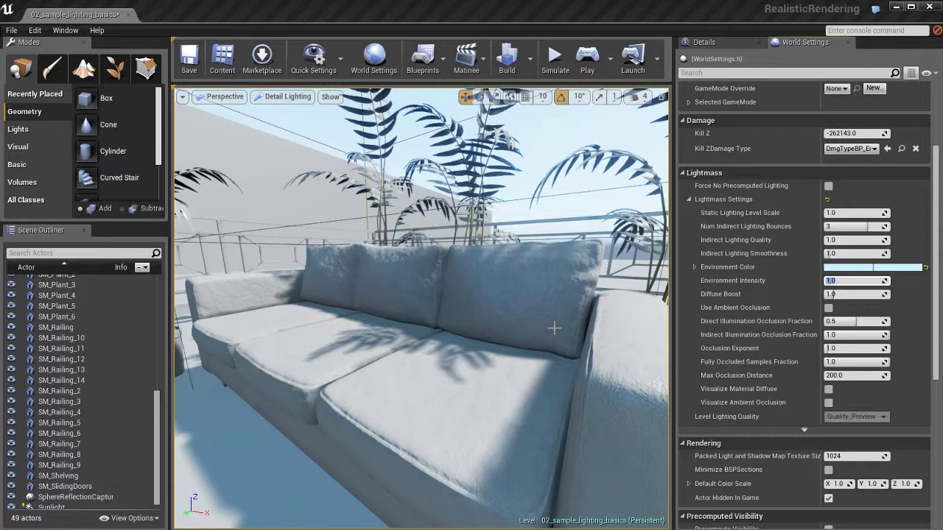
key("ctrl+shift+semicolon")
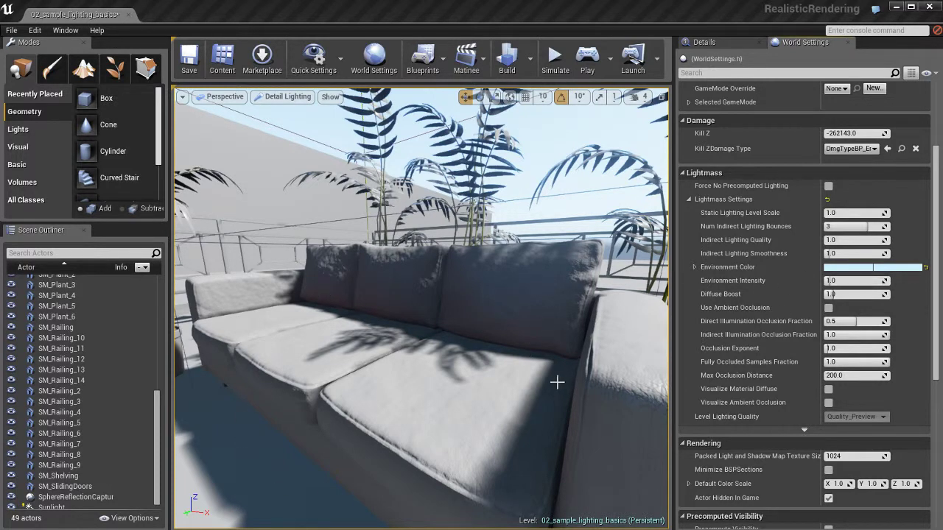
Step: Set Lightmass Diffuse Boost to 10.0, rebake, and view the red leather sofa in Lit mode
left_click(860, 294)
type("10")
key("Return")
key("ctrl+shift+semicolon")
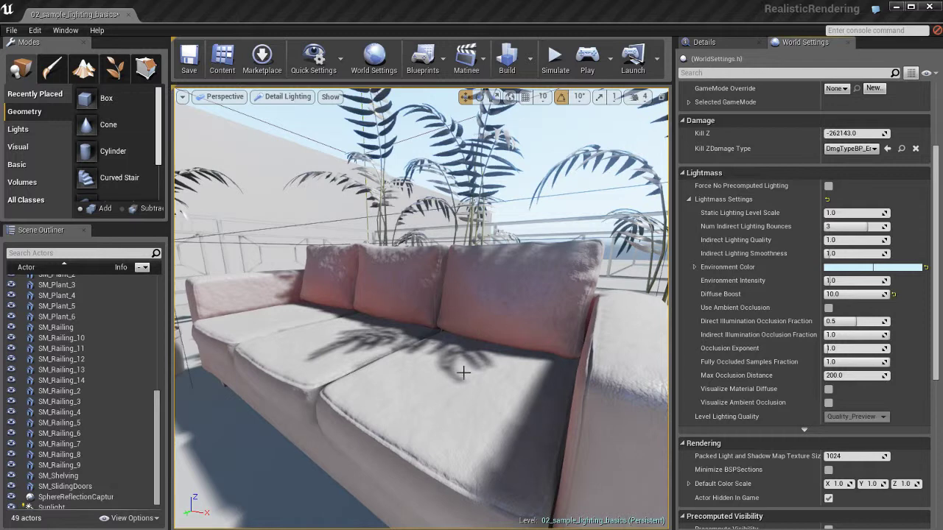
key("alt+4")
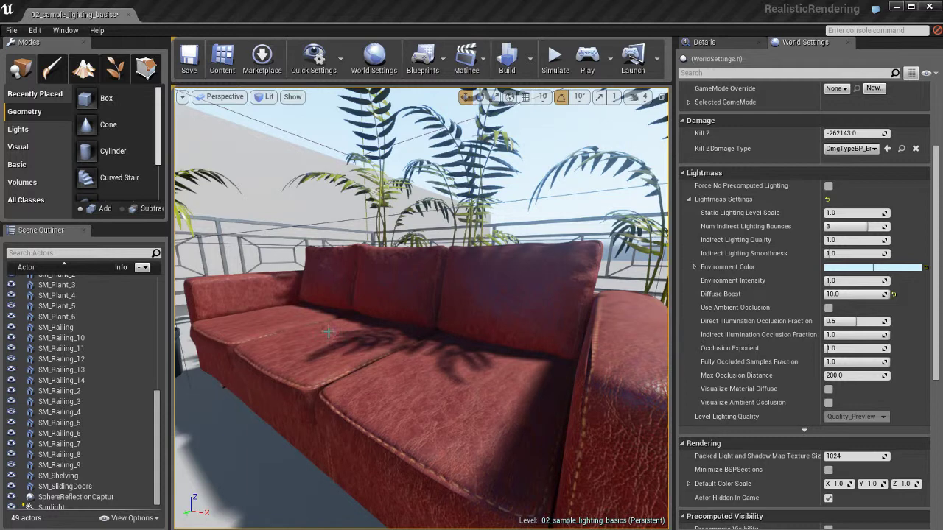
Step: In Detail Lighting view, enable Use Ambient Occlusion in Lightmass and rebake the lighting
key("alt+5")
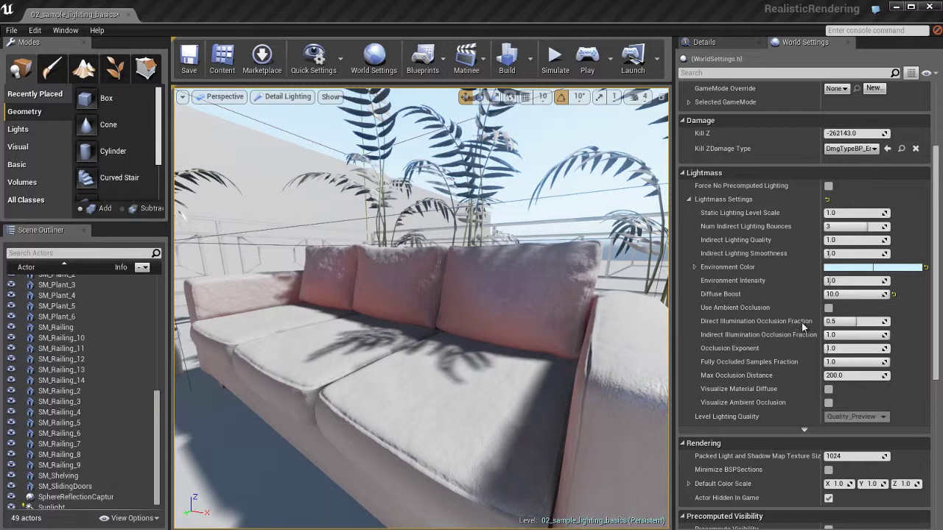
left_click(828, 308)
key("ctrl+shift+semicolon")
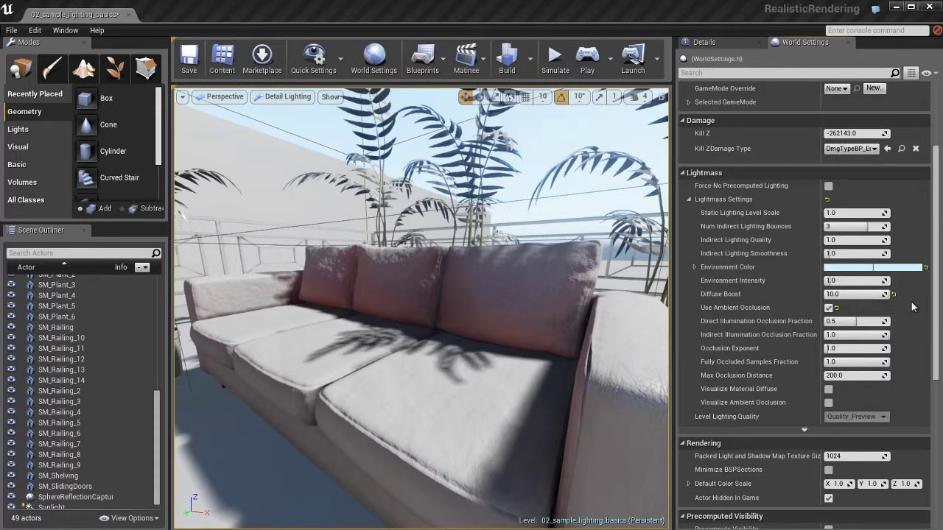
Step: Reset Diffuse Boost to 1.0 and rebake the lighting
left_click(865, 296)
type("1.0")
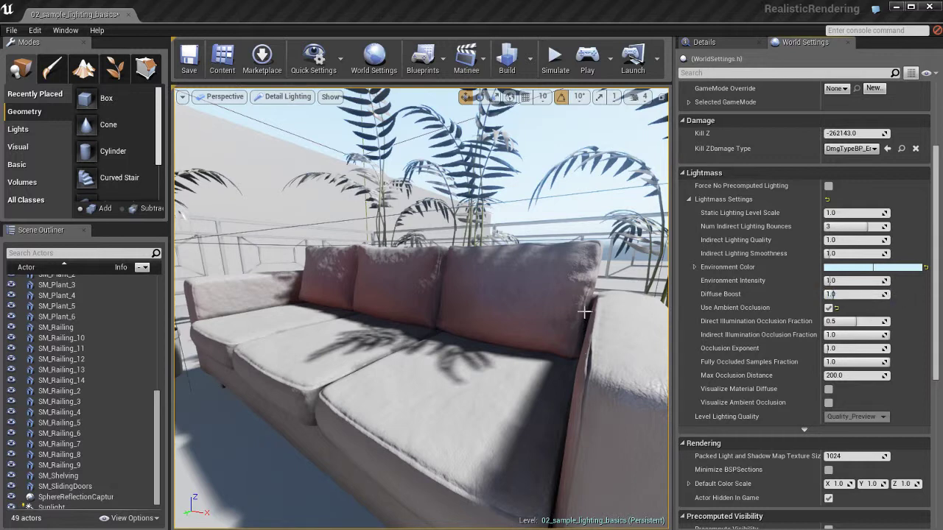
key("ctrl+shift+semicolon")
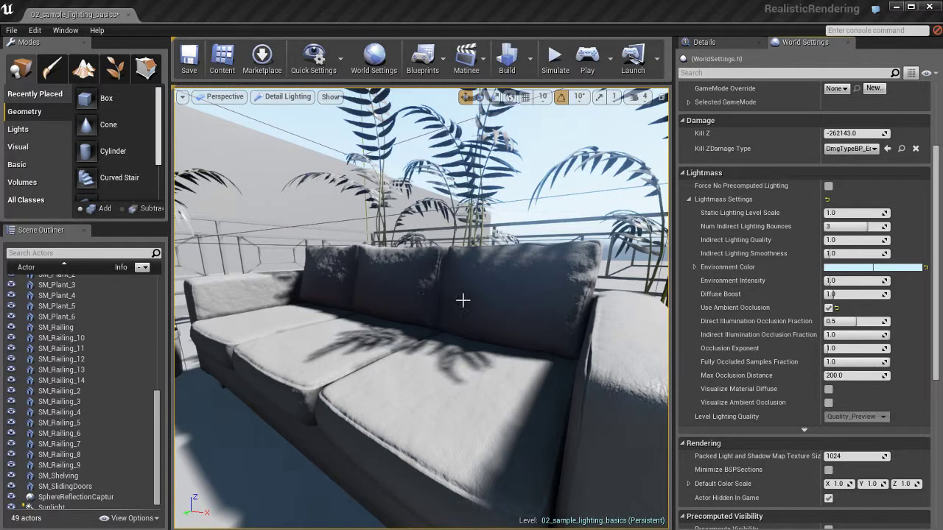
Step: Compare Lit and Detail Lighting views of the sofa, then show the empty Details panel
key("alt+4")
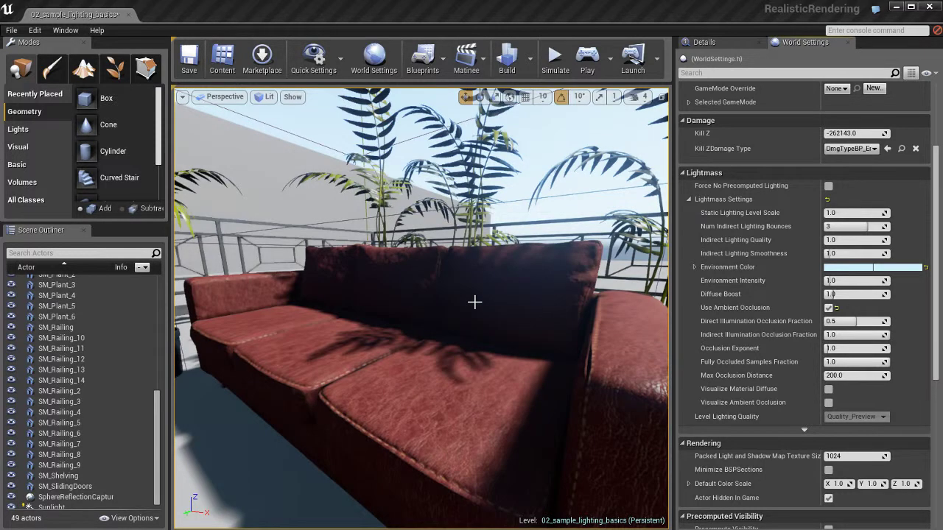
key("alt+5")
key("alt+4")
key("alt+5")
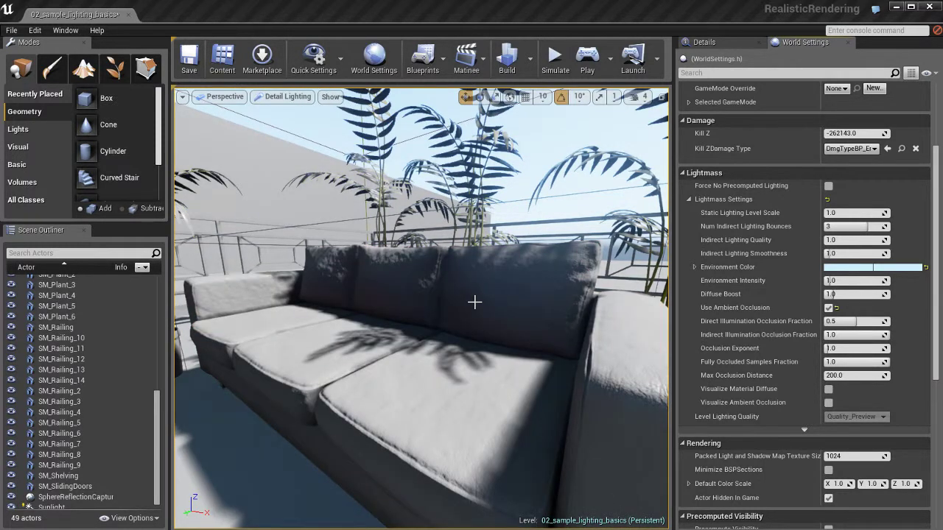
left_click(726, 43)
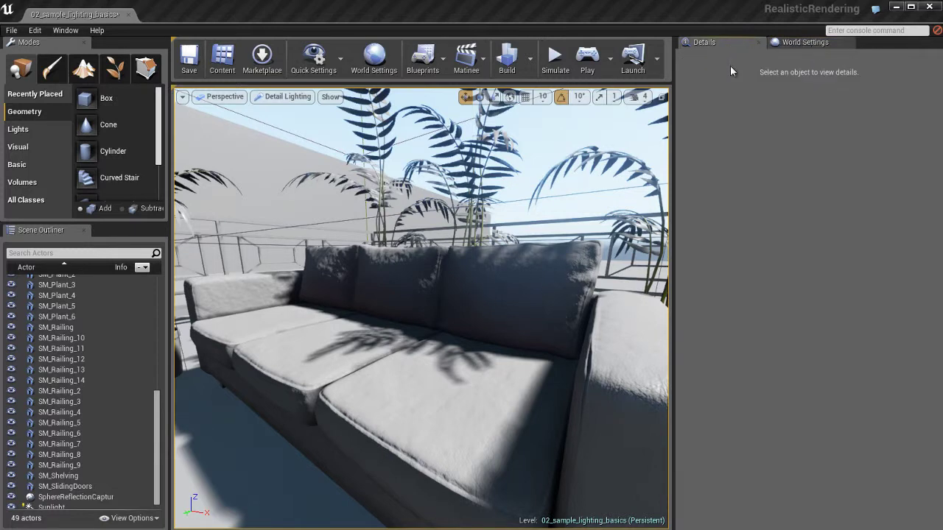
scroll(96, 451, "down", 1)
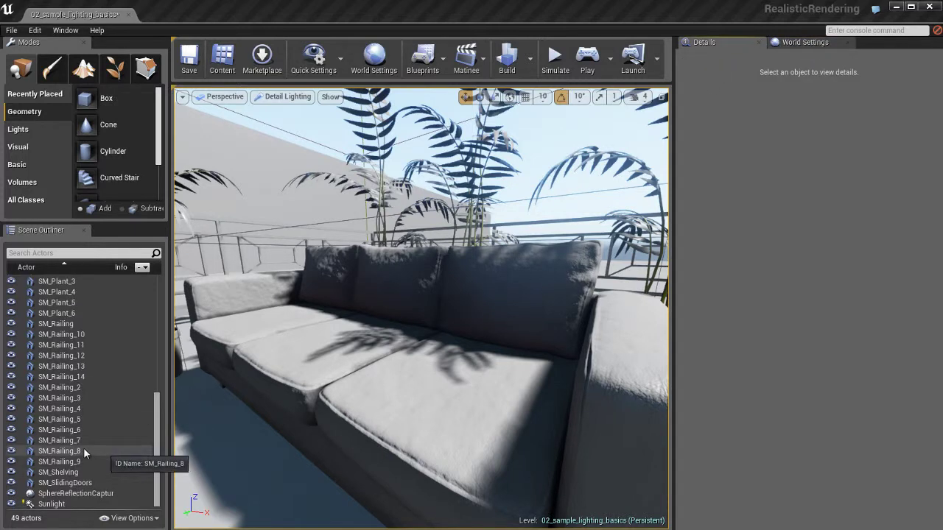
Step: Give the Sunlight an Indirect Lighting Intensity of 10.0, rebake, and view the result in Lit mode
left_click(54, 506)
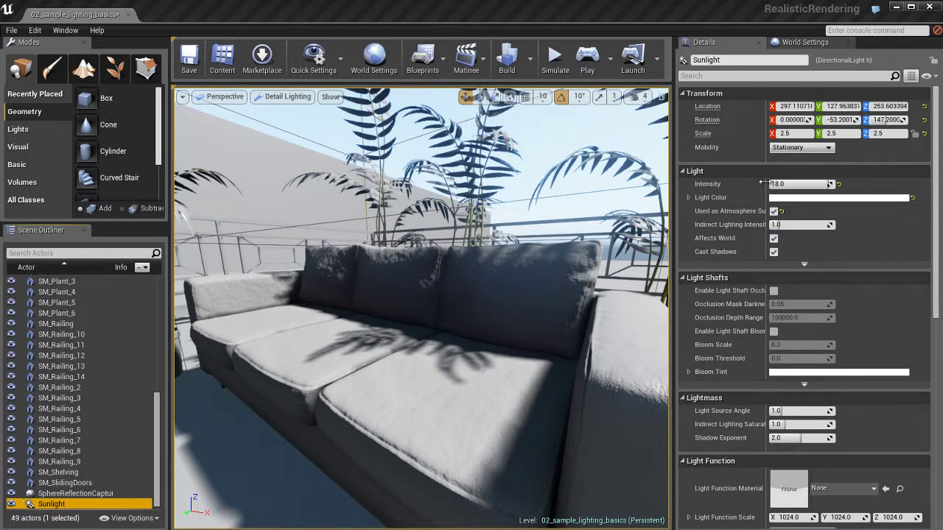
left_click_drag(766, 180, 793, 178)
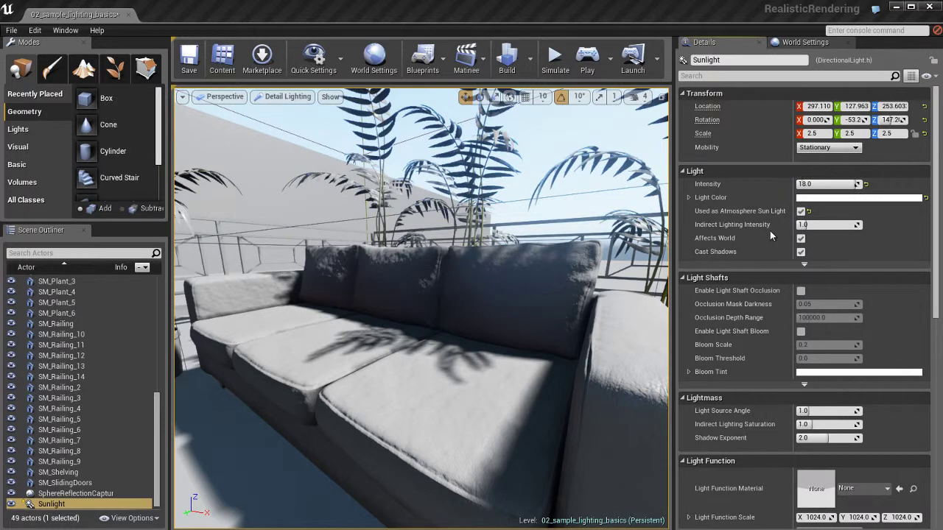
left_click(839, 224)
type("10")
key("Return")
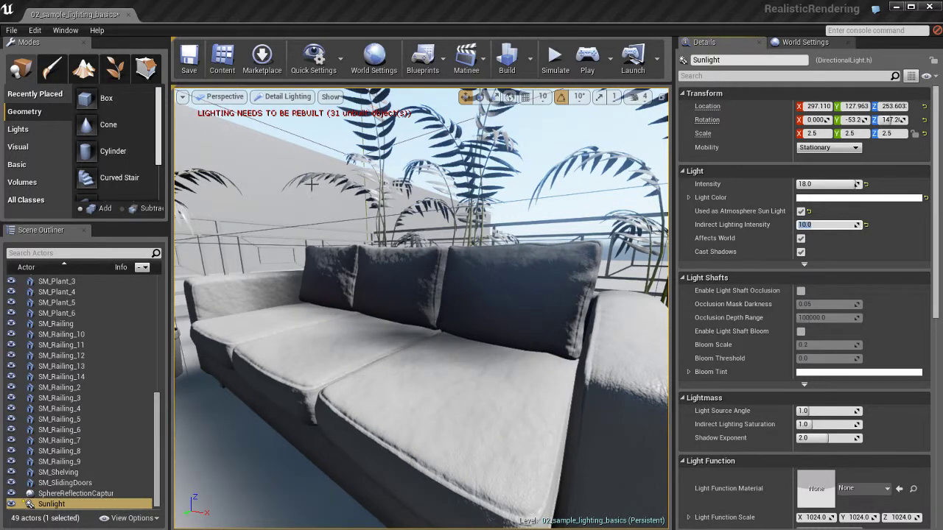
key("ctrl+shift+semicolon")
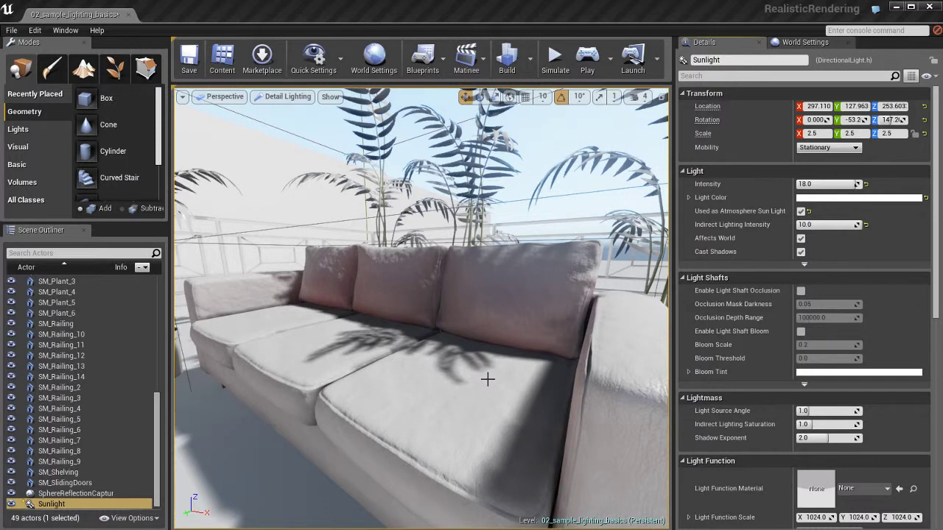
key("alt+4")
Step: Nudge the camera around the lit sofa and return to World Settings' Lightmass options
right_click_drag(479, 367, 481, 376)
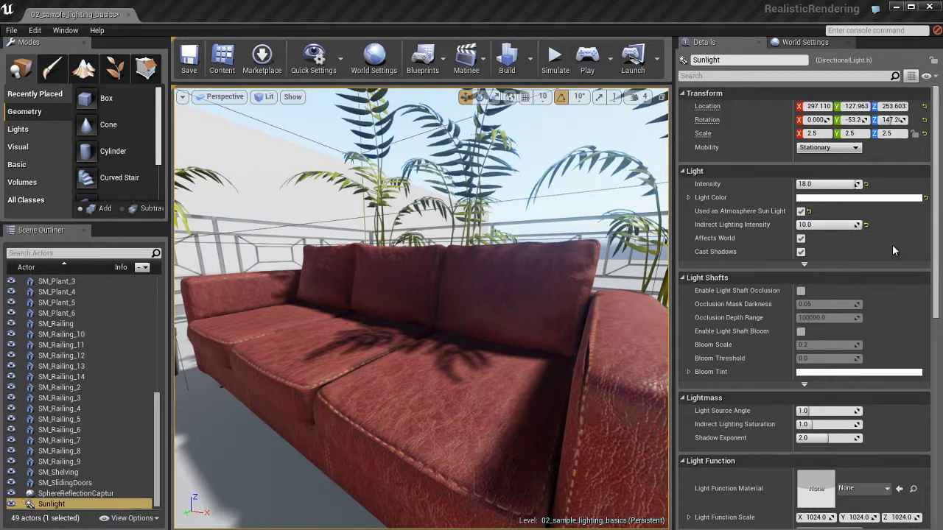
left_click(806, 42)
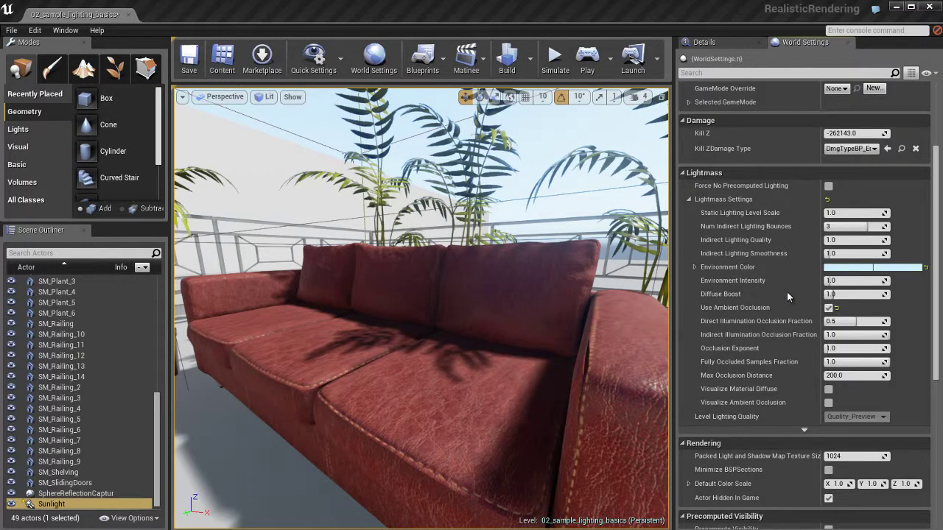